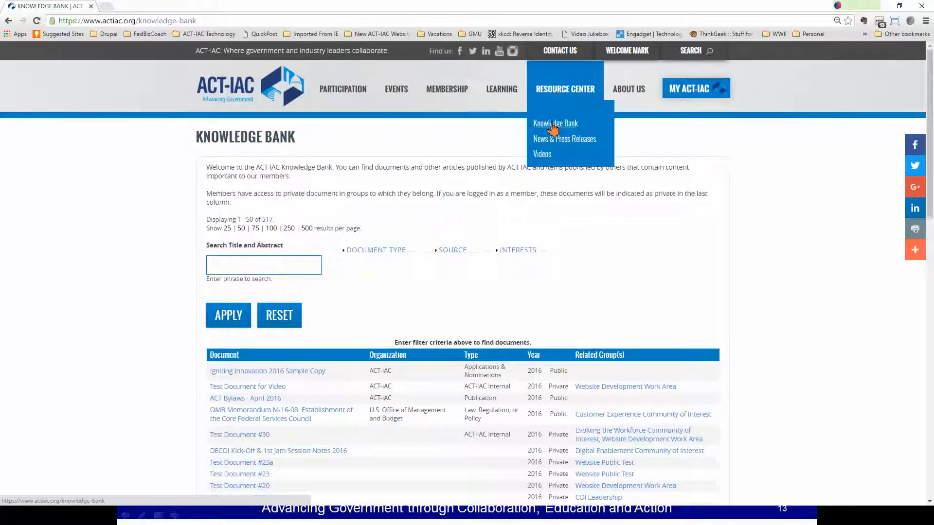
# - Examine the Document Type and Source filter options for searching the Knowledge Bank
pyautogui.scroll(-1, 819, 224)
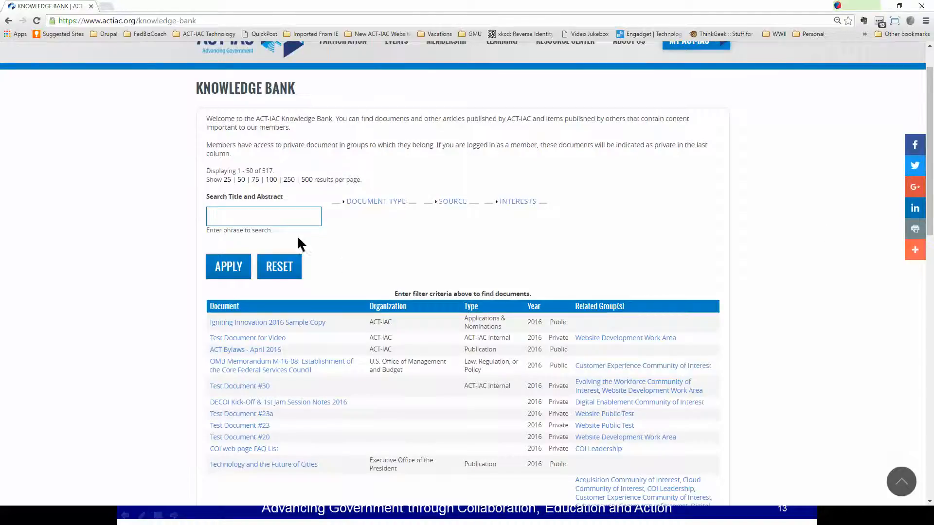
pyautogui.click(375, 202)
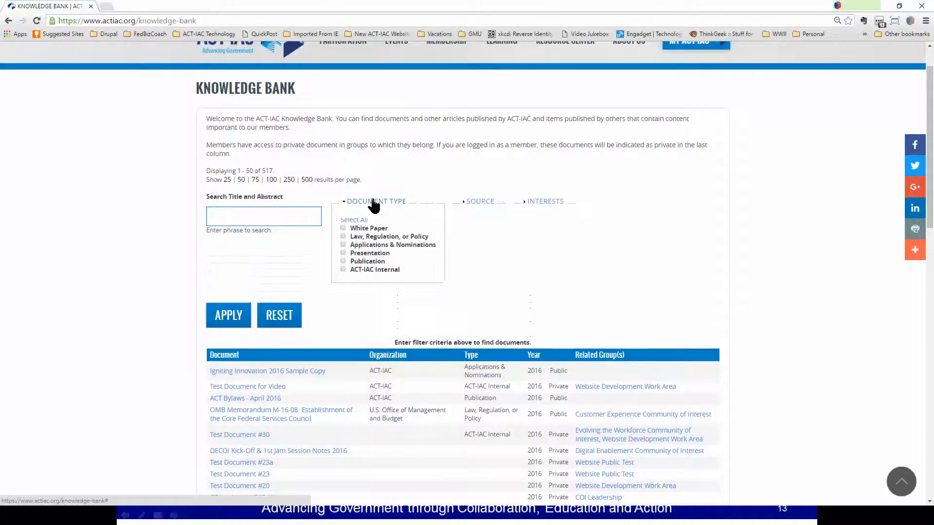
pyautogui.click(396, 204)
pyautogui.click(455, 202)
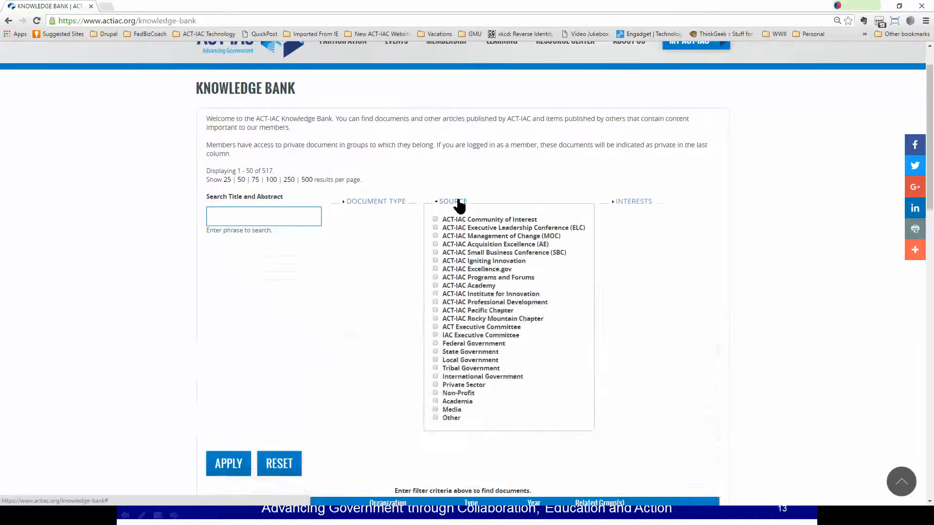
pyautogui.click(457, 202)
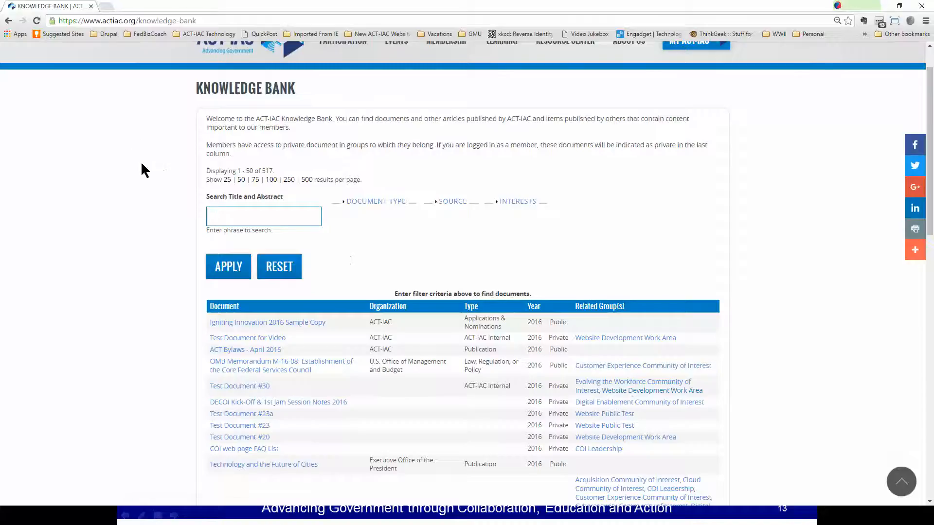
pyautogui.scroll(1, 141, 161)
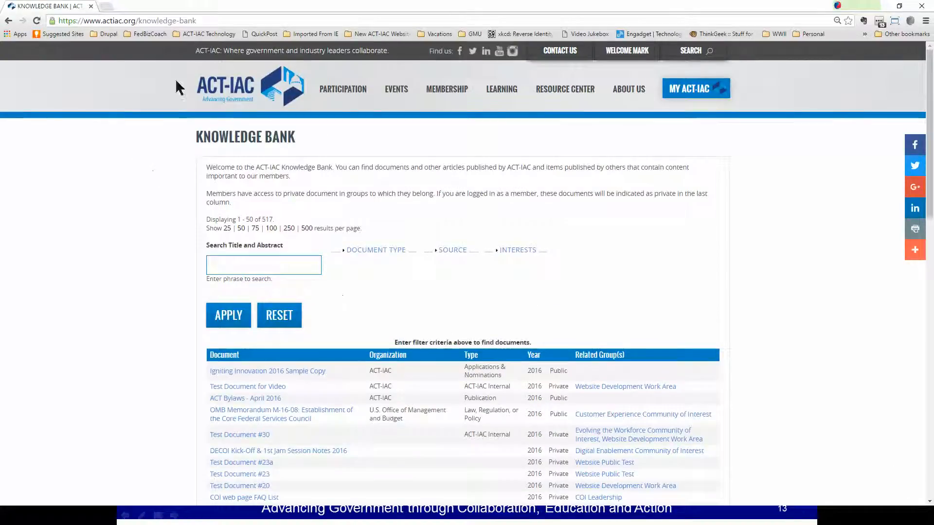
# - Go back to the Website Development Work Area, show its group documents and open the full listing of all documents
pyautogui.click(8, 21)
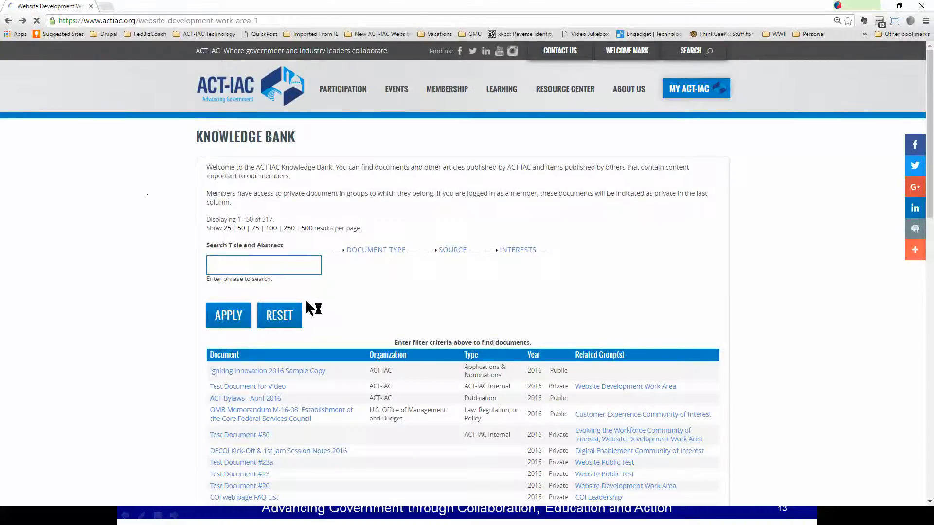
pyautogui.scroll(-7, 395, 280)
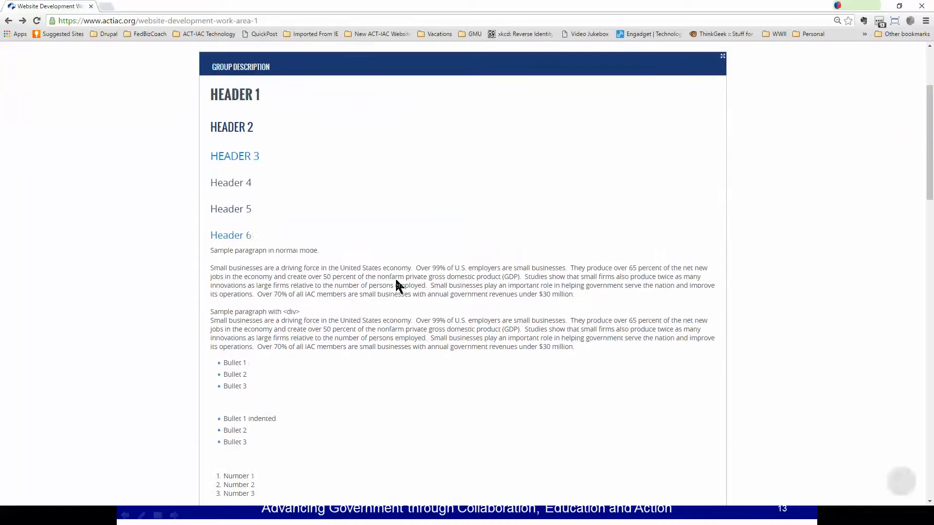
pyautogui.scroll(-10, 395, 280)
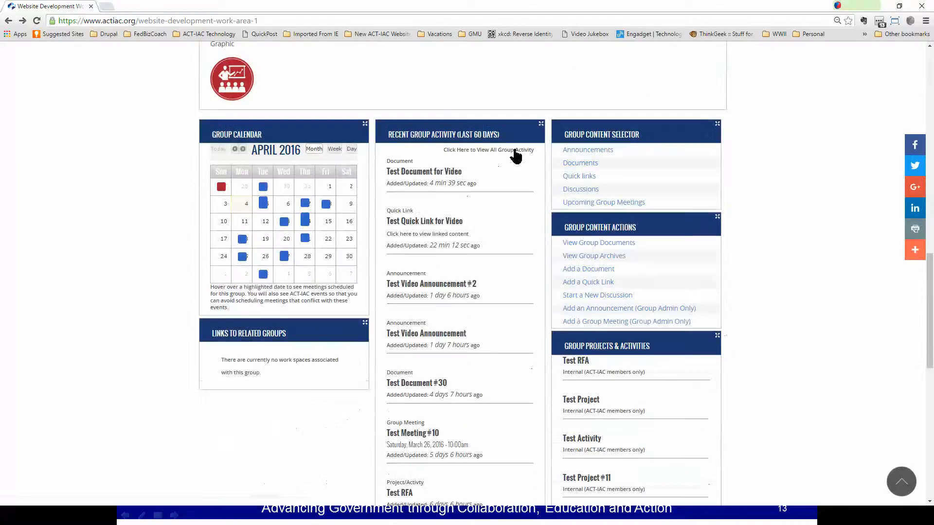
pyautogui.click(574, 166)
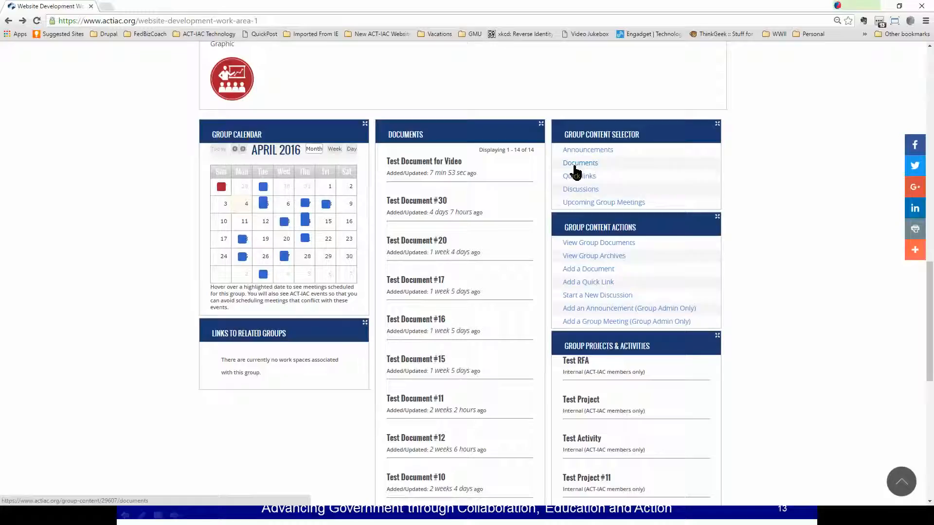
pyautogui.scroll(-9, 490, 234)
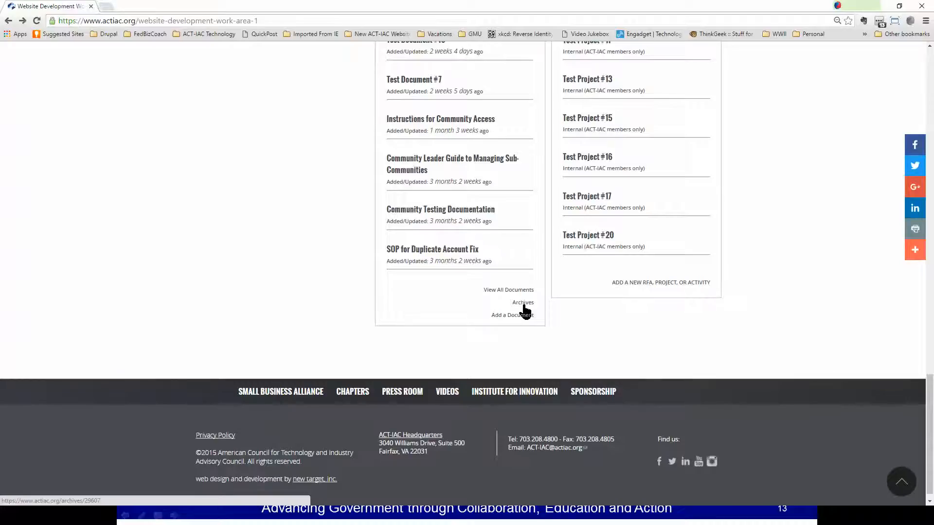
pyautogui.click(507, 291)
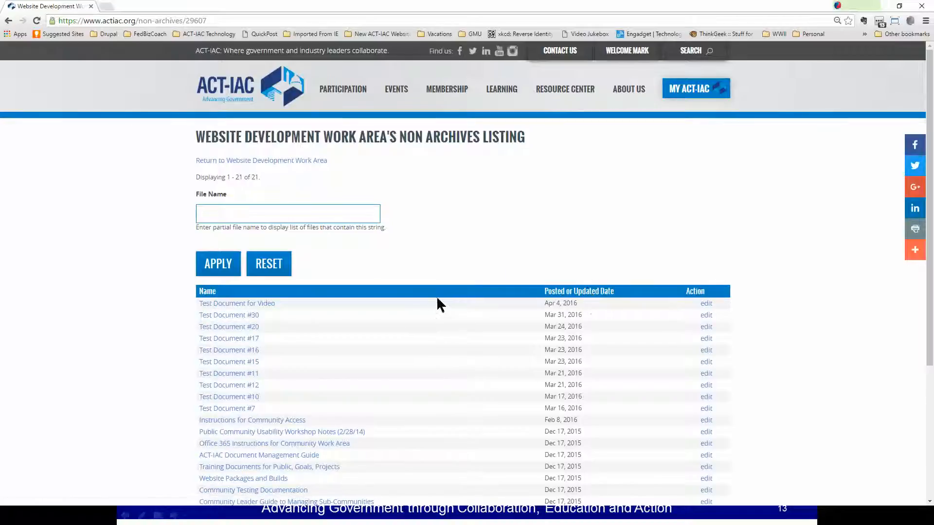
# - Return to the Website Development Work Area and start adding a new document to the group
pyautogui.click(245, 161)
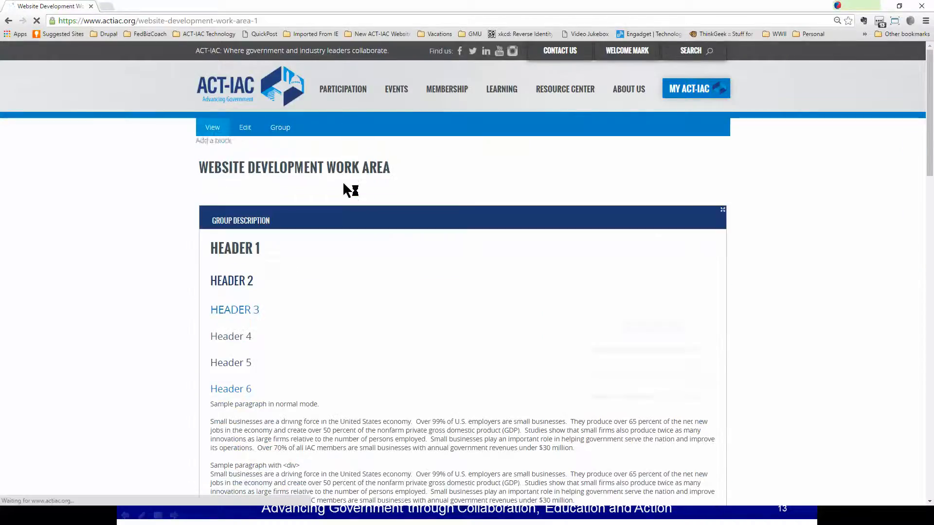
pyautogui.scroll(-9, 479, 271)
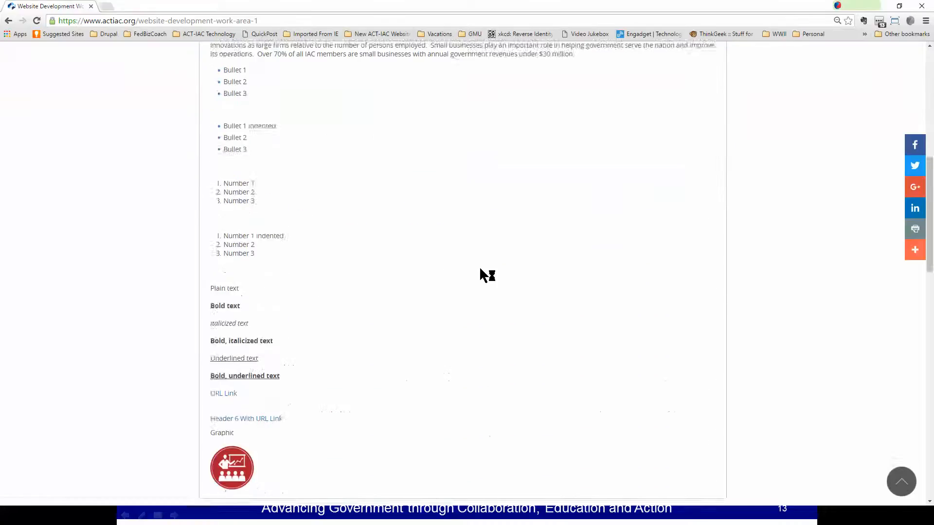
pyautogui.scroll(-7, 486, 275)
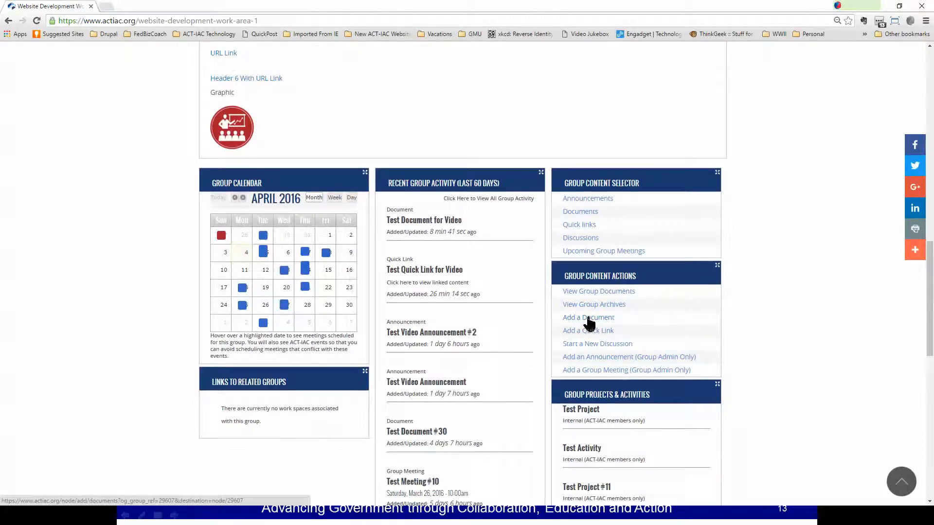
pyautogui.click(588, 319)
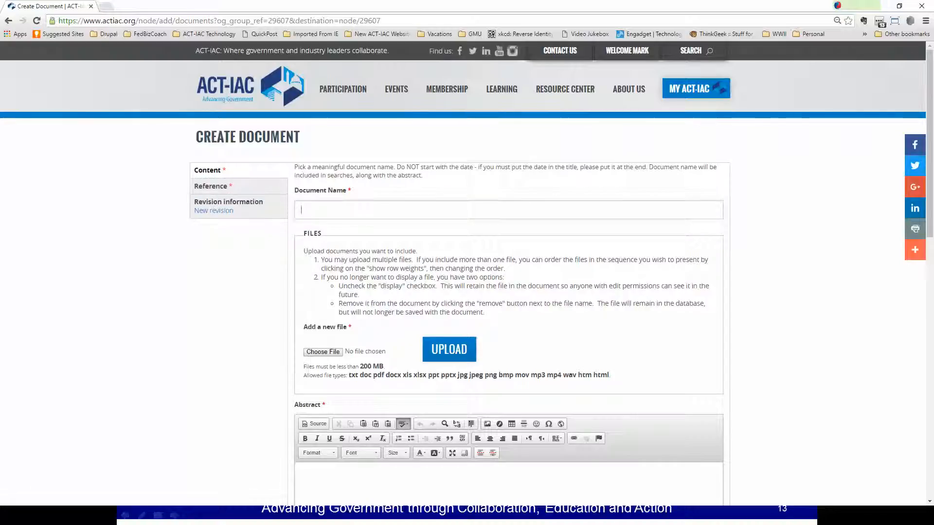
# - Name the new document "Test Document for Video #2"
pyautogui.write('T')
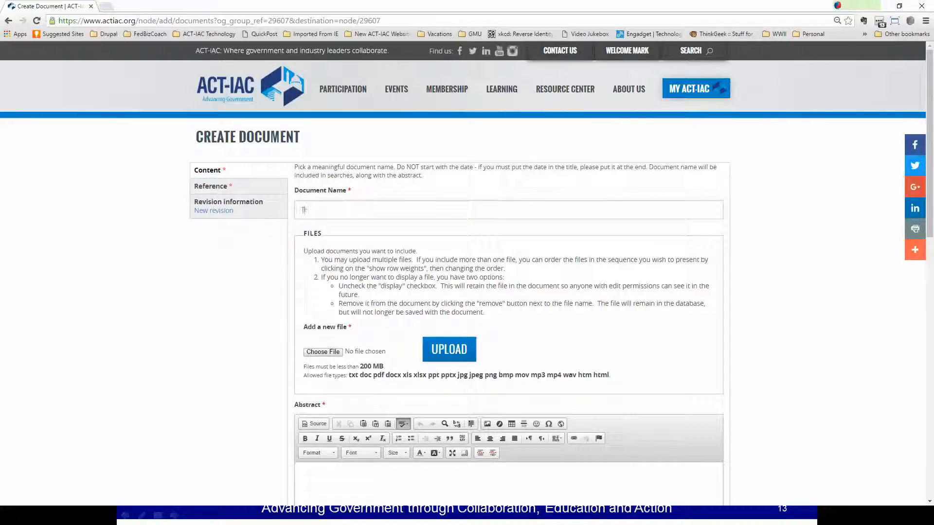
pyautogui.write('est Document fo')
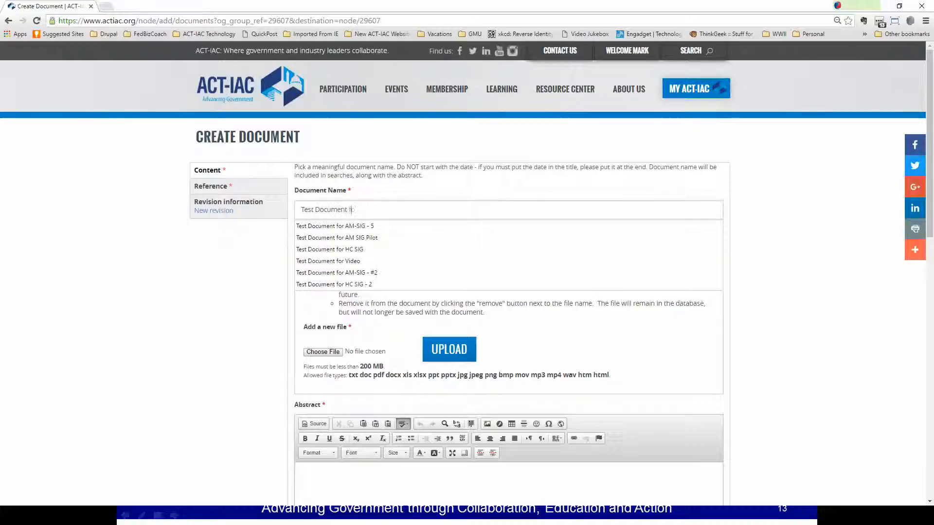
pyautogui.write('r Video')
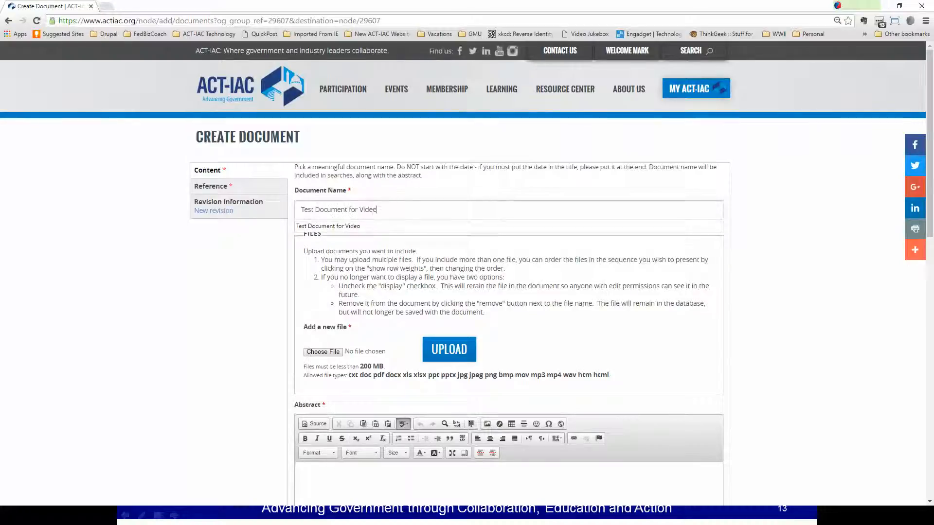
pyautogui.write(' #2')
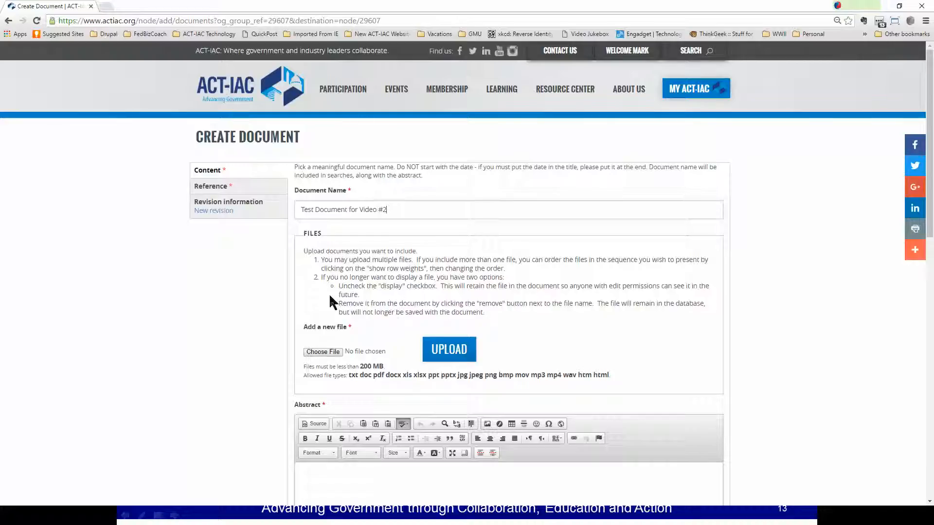
# - Upload header-issue.PNG from the a - Attachments folder to the document and view its weight options
pyautogui.scroll(-2, 506, 293)
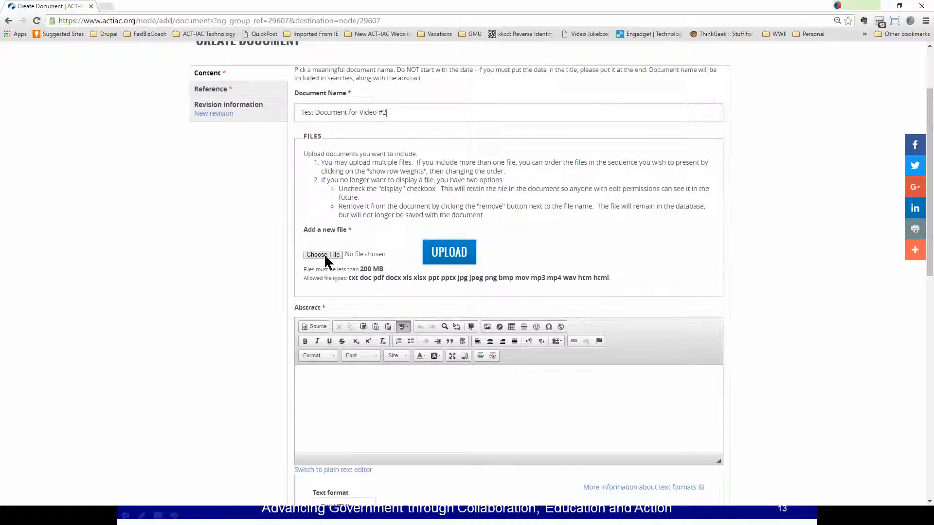
pyautogui.click(324, 255)
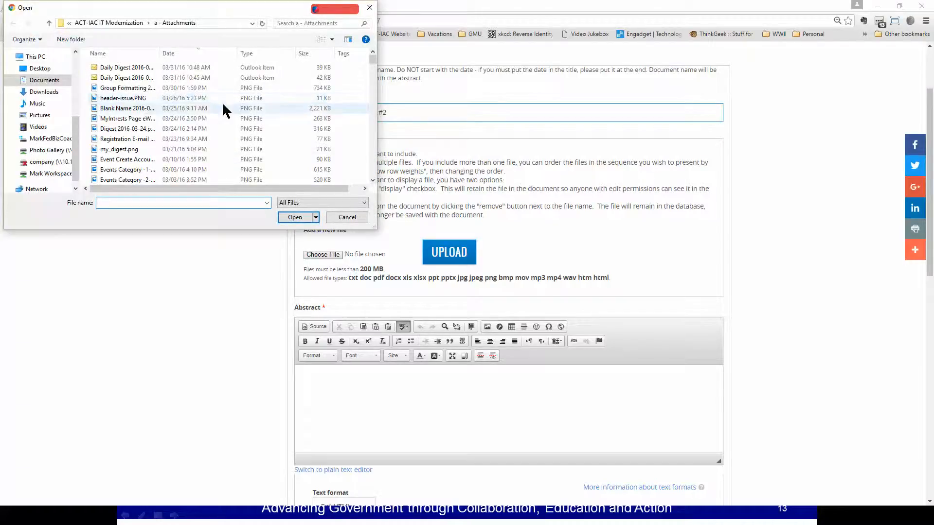
pyautogui.doubleClick(136, 99)
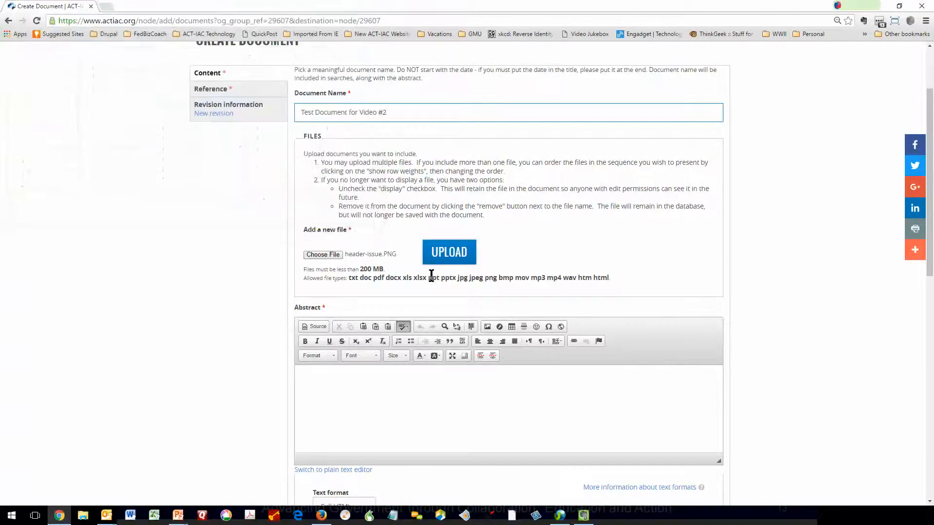
pyautogui.click(450, 257)
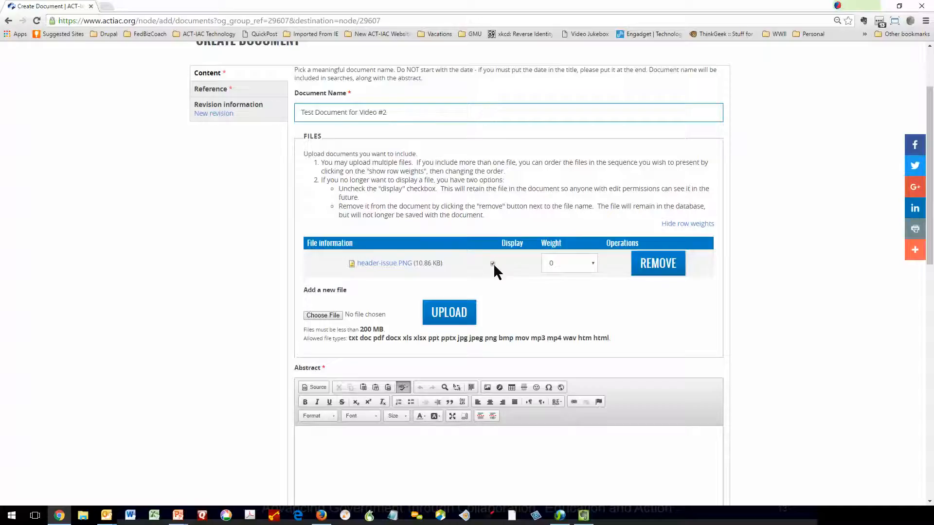
pyautogui.click(593, 264)
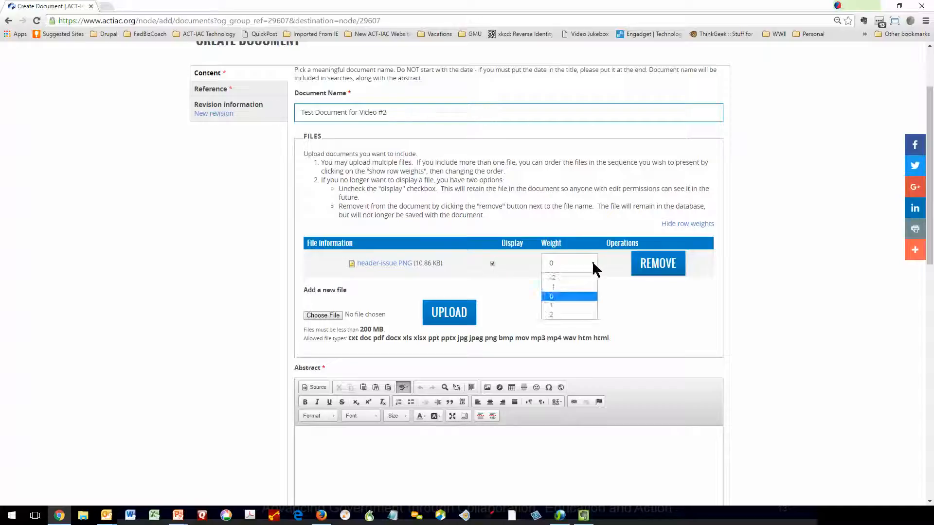
pyautogui.click(593, 265)
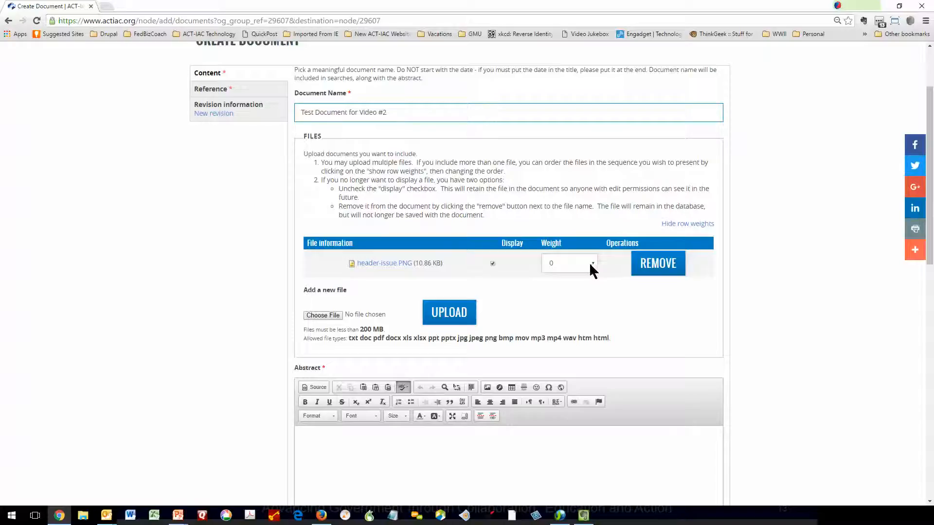
# - Upload Registration E-mail 2016-03-23.png as a second file for the document
pyautogui.click(325, 316)
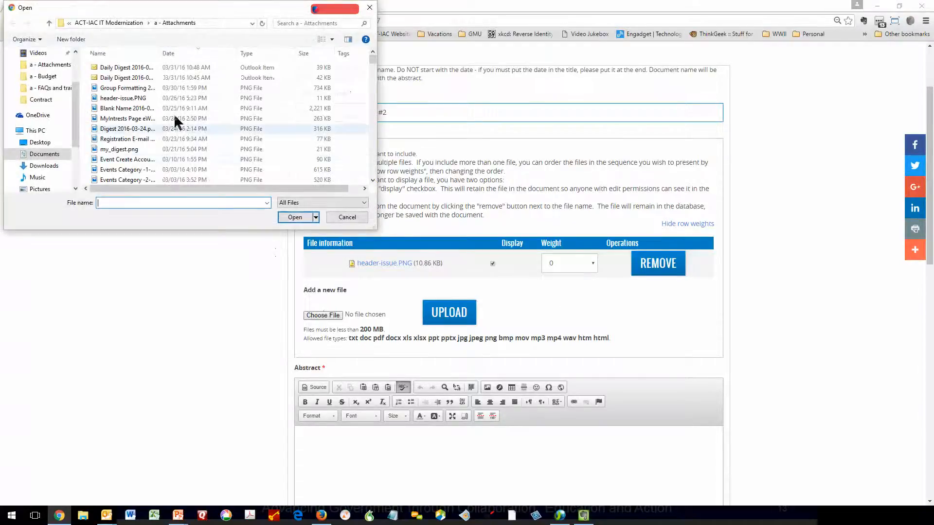
pyautogui.click(130, 140)
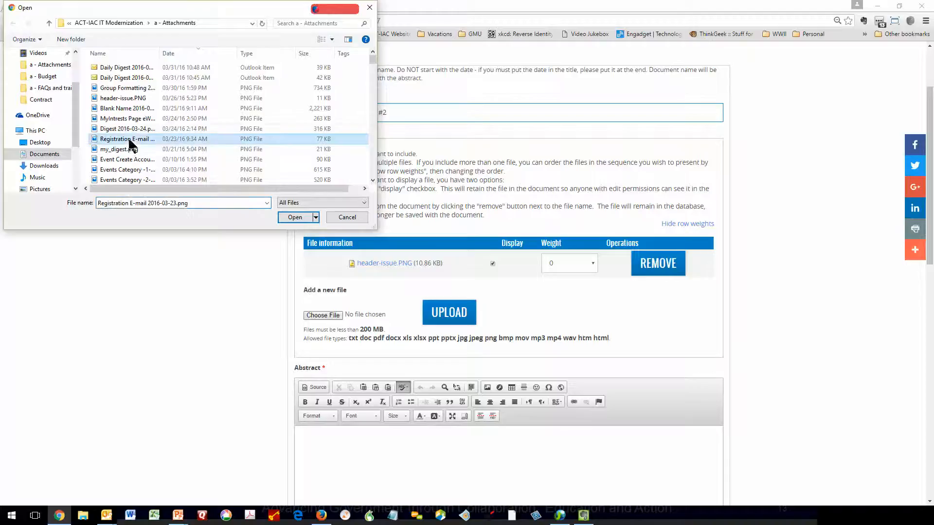
pyautogui.click(295, 217)
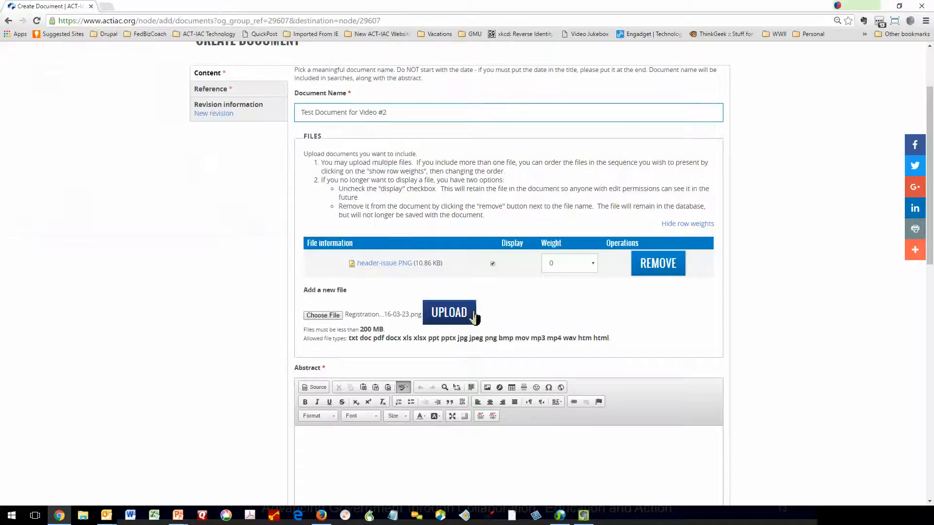
pyautogui.click(466, 319)
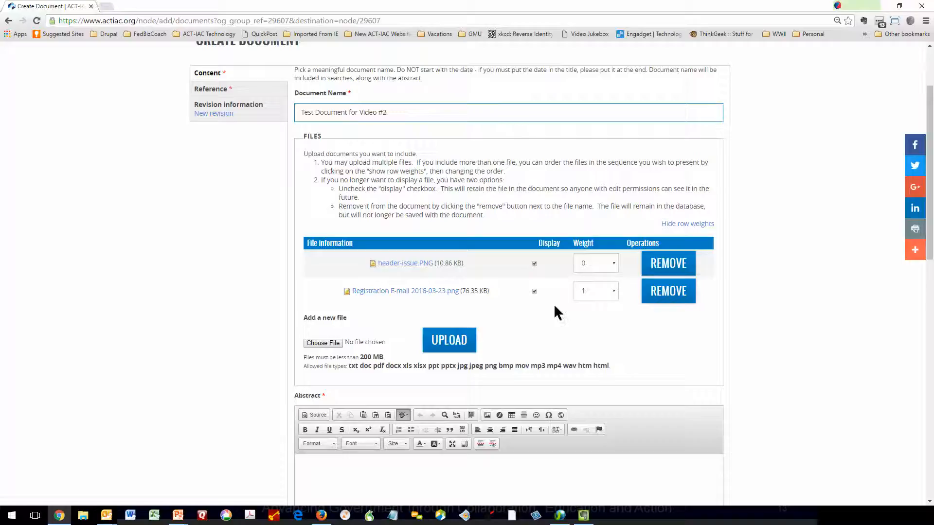
# - Reorder the uploaded files by setting the weight of header-issue.PNG to 2 and Registration E-mail 2016-03-23.png to 1
pyautogui.click(614, 267)
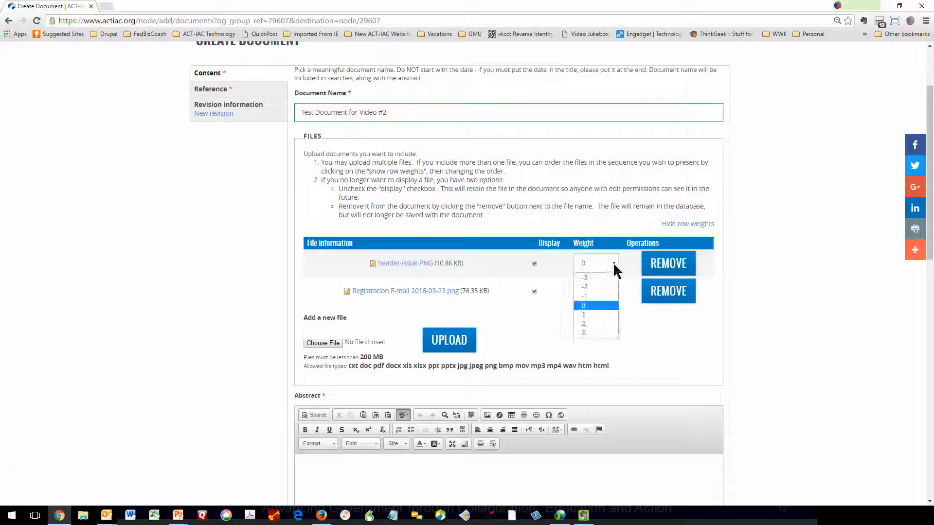
pyautogui.click(587, 316)
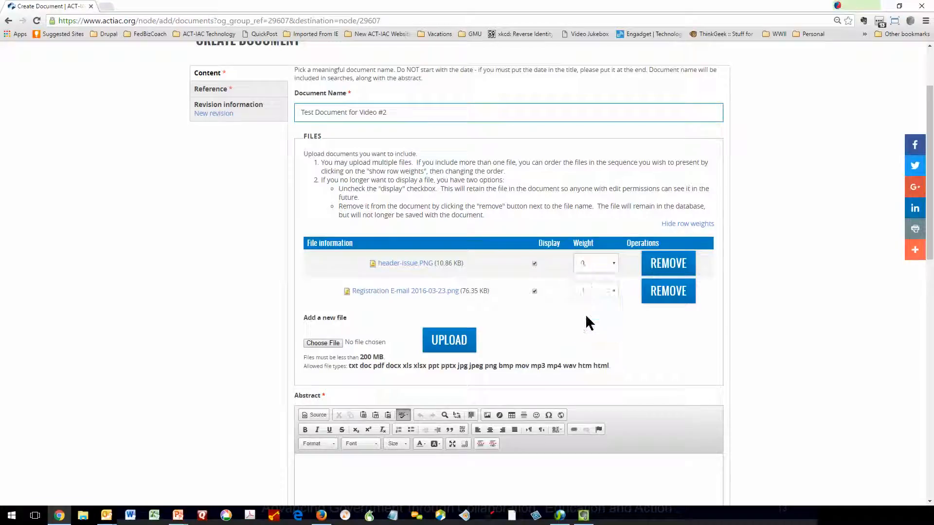
pyautogui.click(613, 292)
pyautogui.click(594, 351)
pyautogui.click(611, 291)
pyautogui.click(593, 343)
pyautogui.click(602, 269)
pyautogui.click(593, 329)
# - Enter "Test Abstract for Video" as the document's abstract
pyautogui.scroll(-3, 280, 404)
pyautogui.click(350, 335)
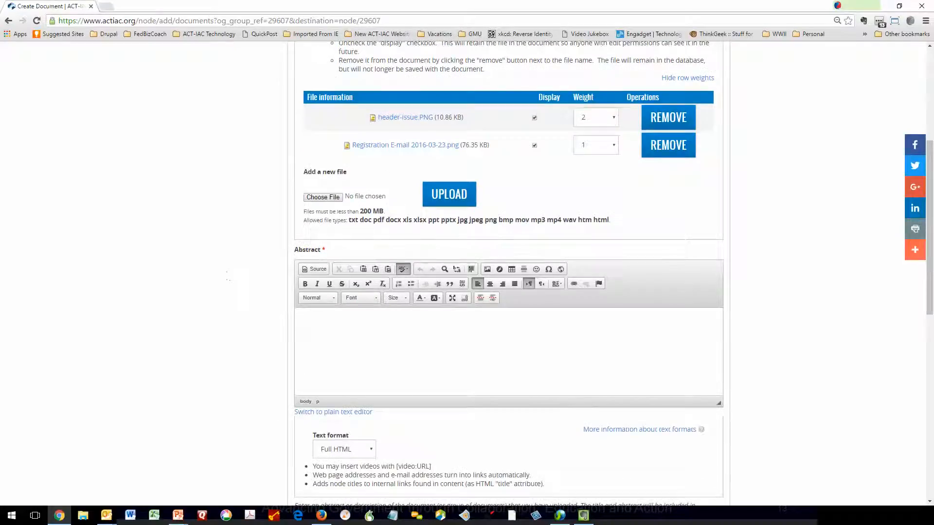
pyautogui.write('Test Abstract for Video')
# - Set the document type to ACT-IAC Internal
pyautogui.scroll(-4, 389, 412)
pyautogui.click(370, 366)
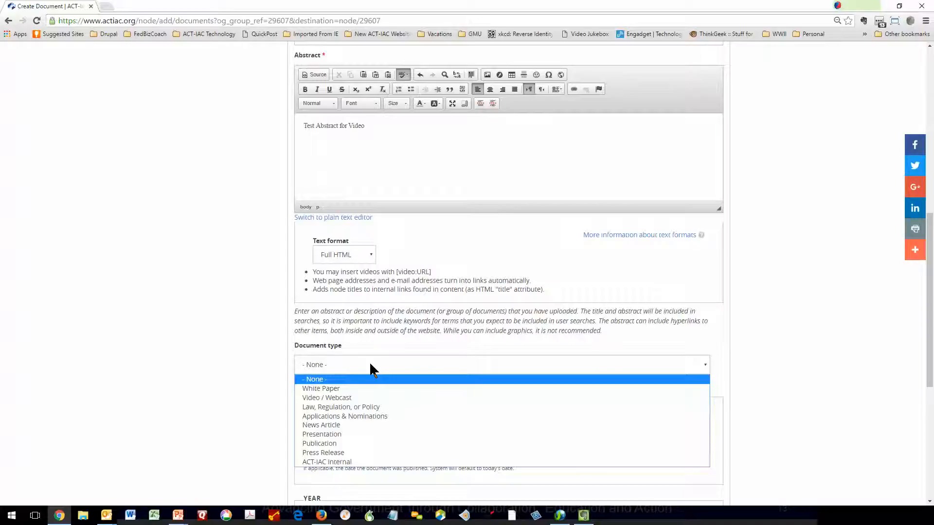
pyautogui.click(343, 462)
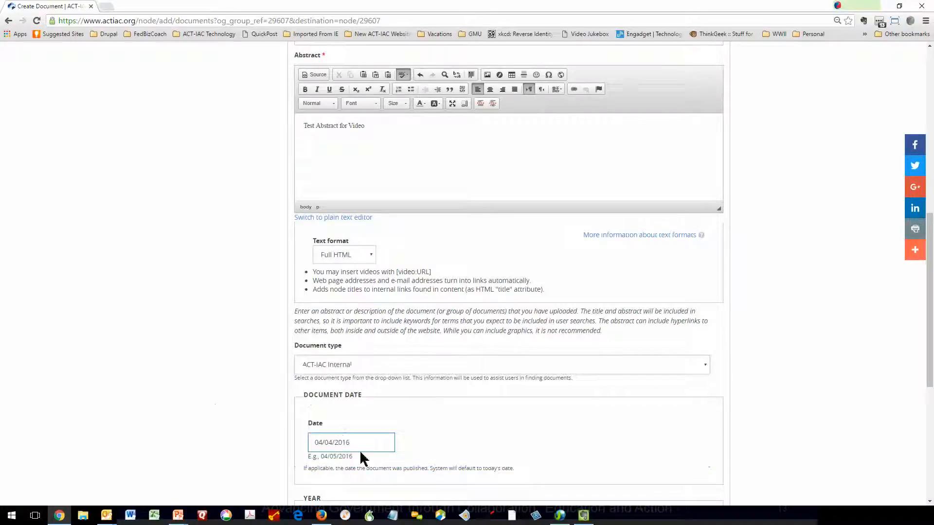
pyautogui.scroll(-3, 362, 437)
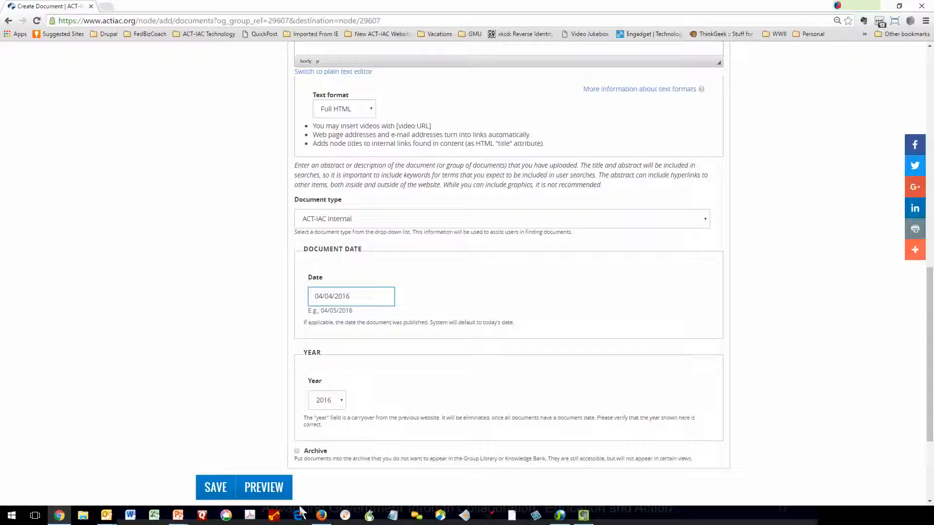
# - In the document's reference details, set the author organization to ACT-IAC and the source to ACT-IAC Community of Interest
pyautogui.scroll(12, 220, 358)
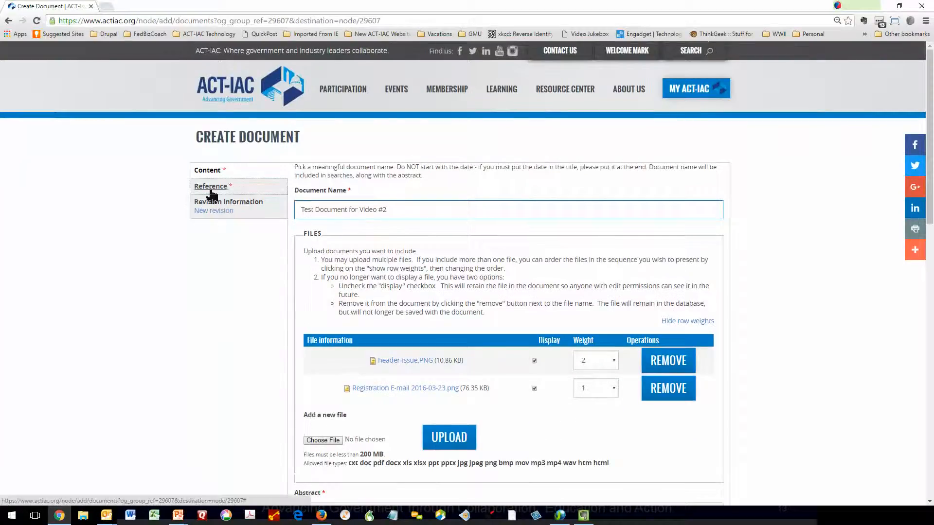
pyautogui.click(211, 192)
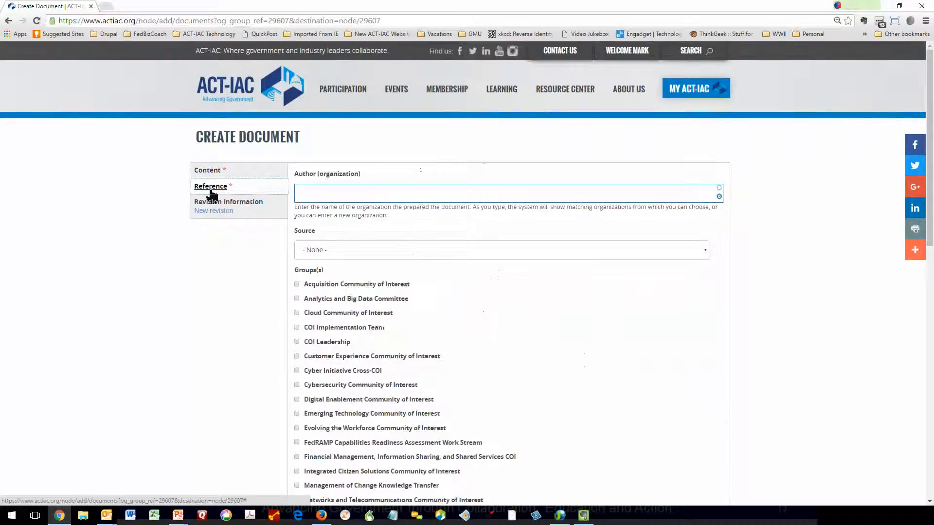
pyautogui.click(365, 193)
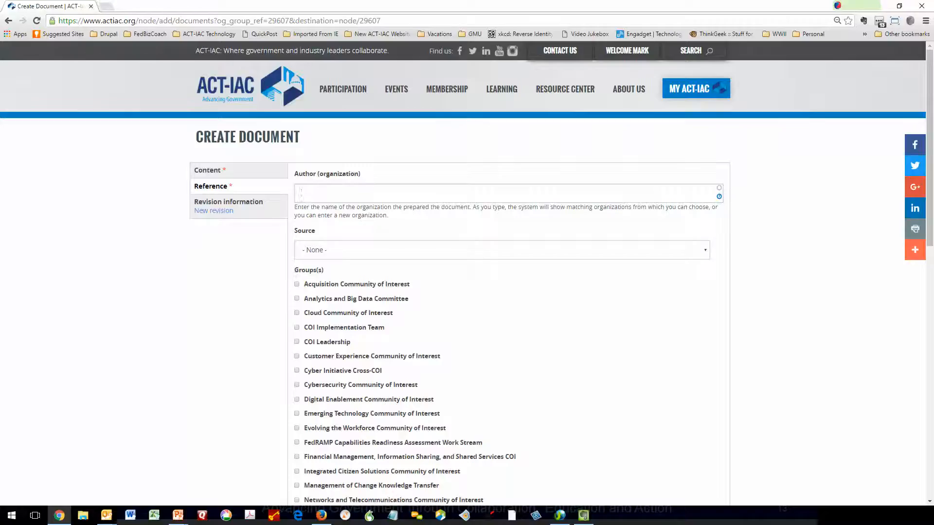
pyautogui.write('act')
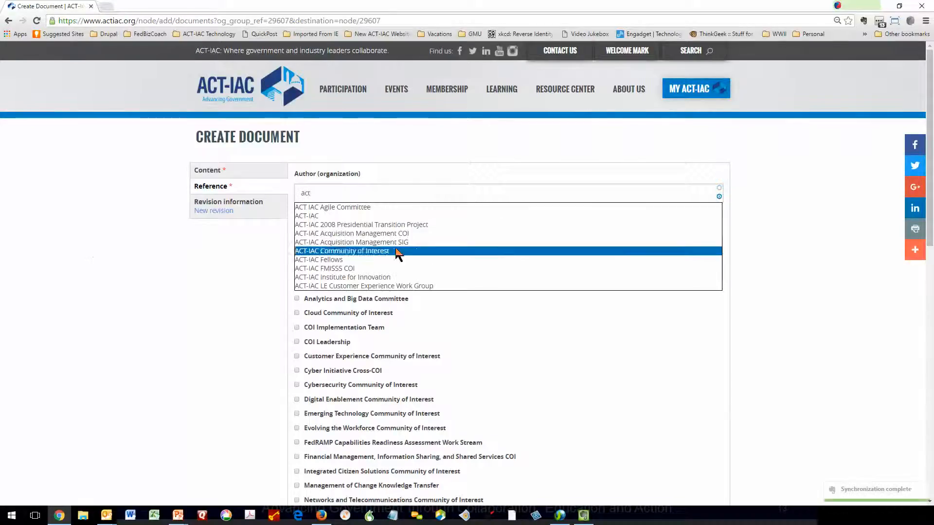
pyautogui.click(311, 217)
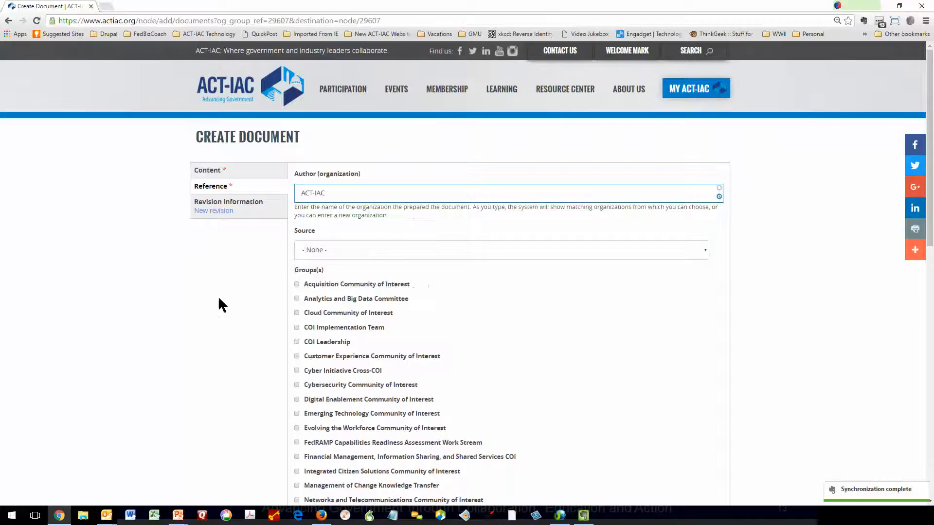
pyautogui.click(344, 248)
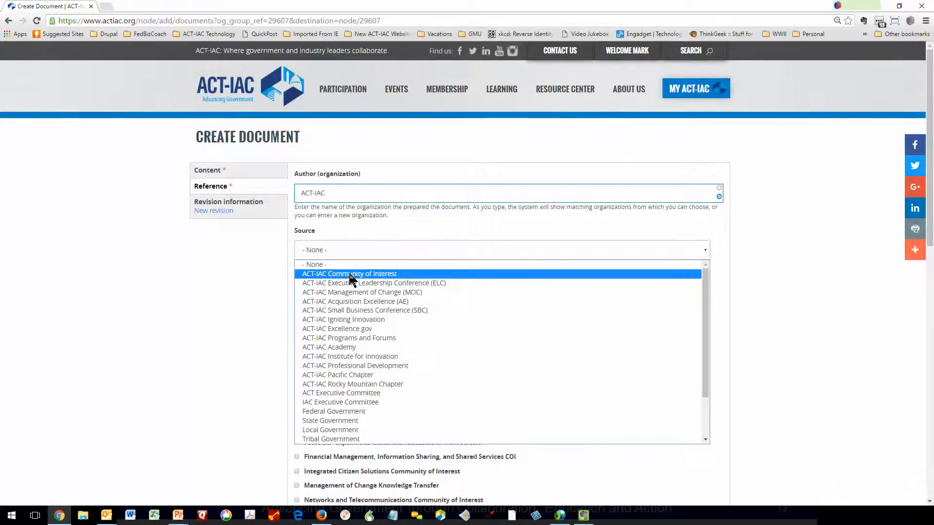
pyautogui.click(351, 275)
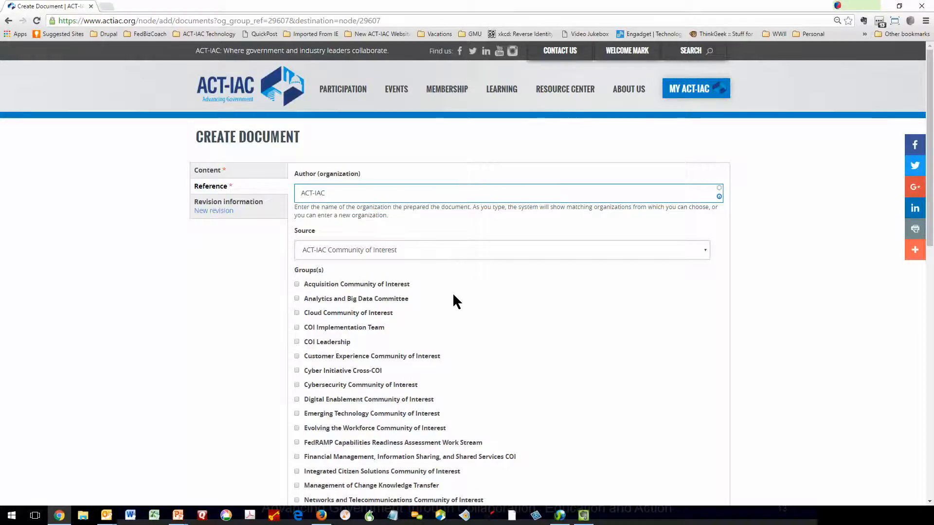
# - Assign the Miscellaneous interest to the new document and save it
pyautogui.scroll(-2, 453, 292)
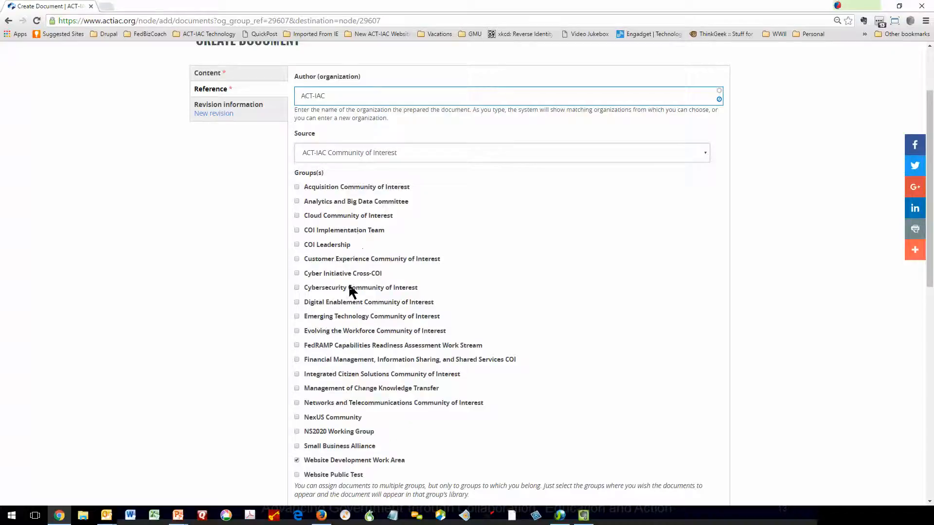
pyautogui.scroll(-6, 171, 390)
pyautogui.scroll(-3, 171, 389)
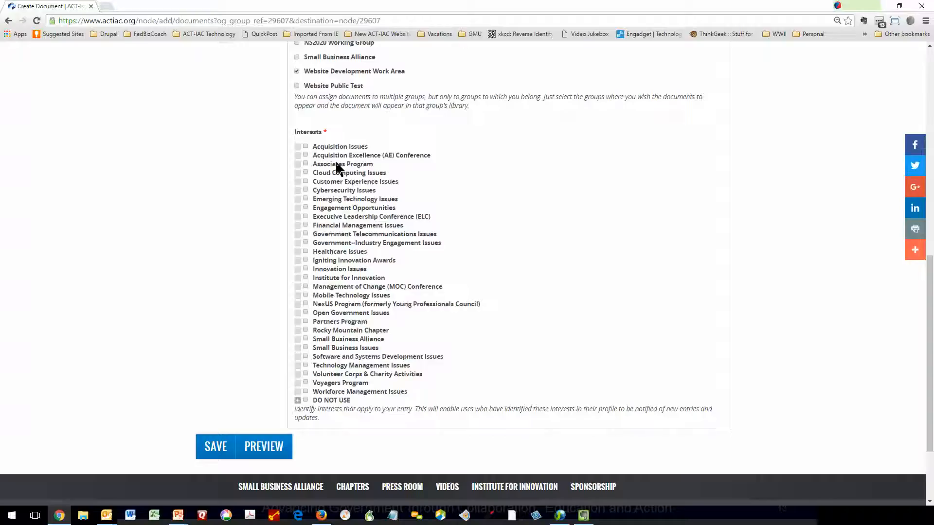
pyautogui.click(306, 400)
pyautogui.click(205, 448)
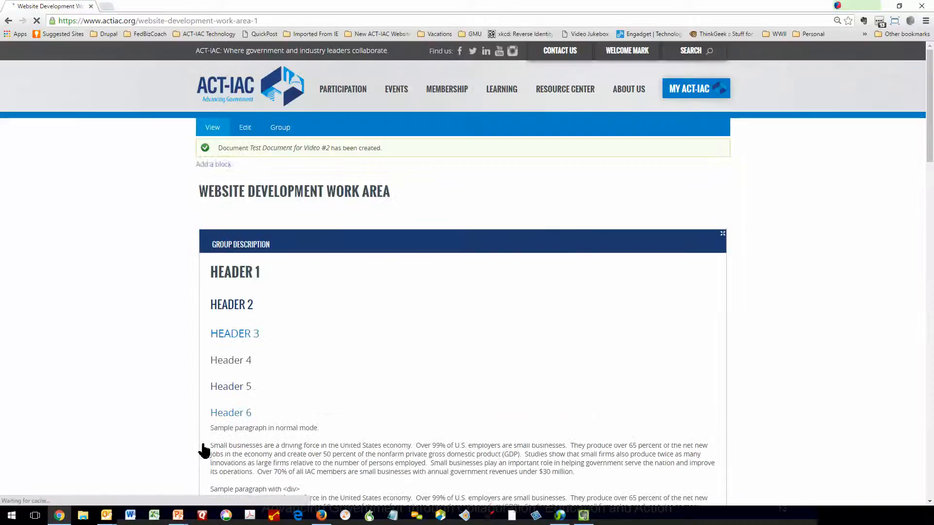
# - Open Test Document for Video #2 from the group page and start editing it
pyautogui.scroll(-15, 475, 358)
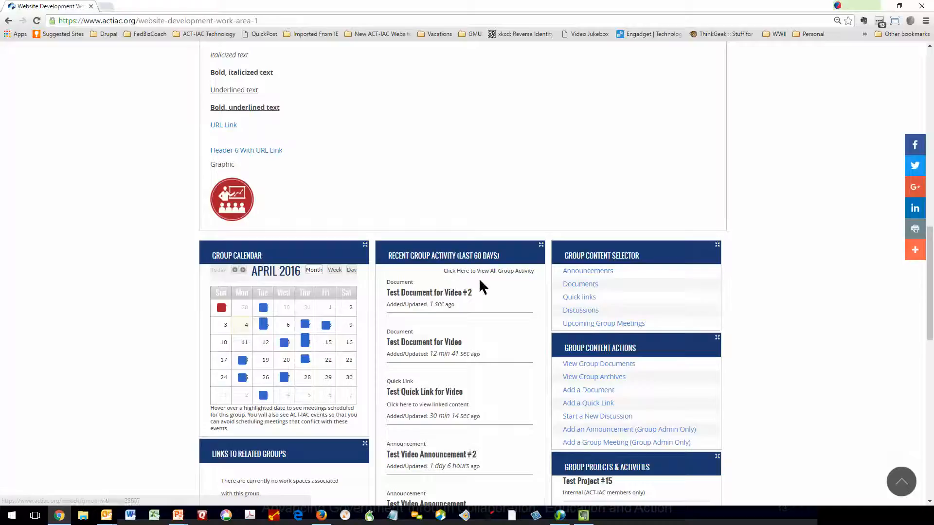
pyautogui.click(572, 288)
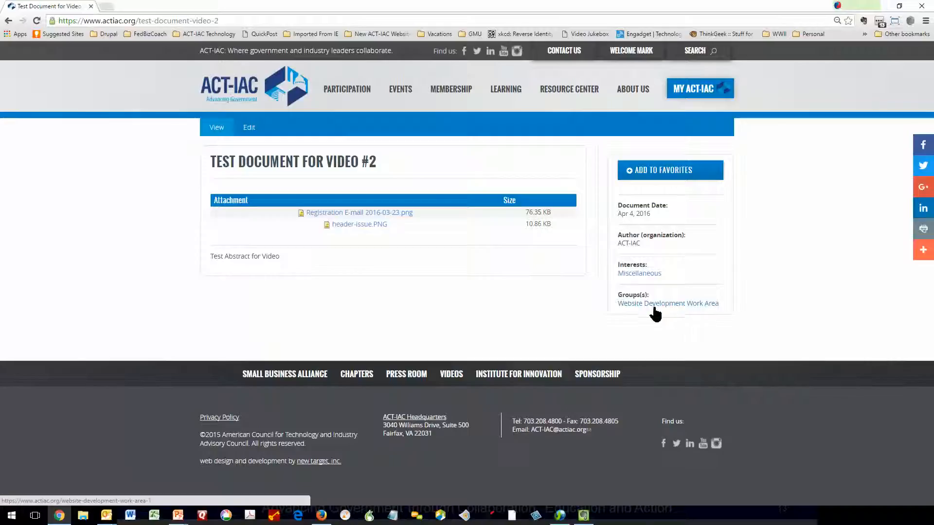
pyautogui.click(250, 128)
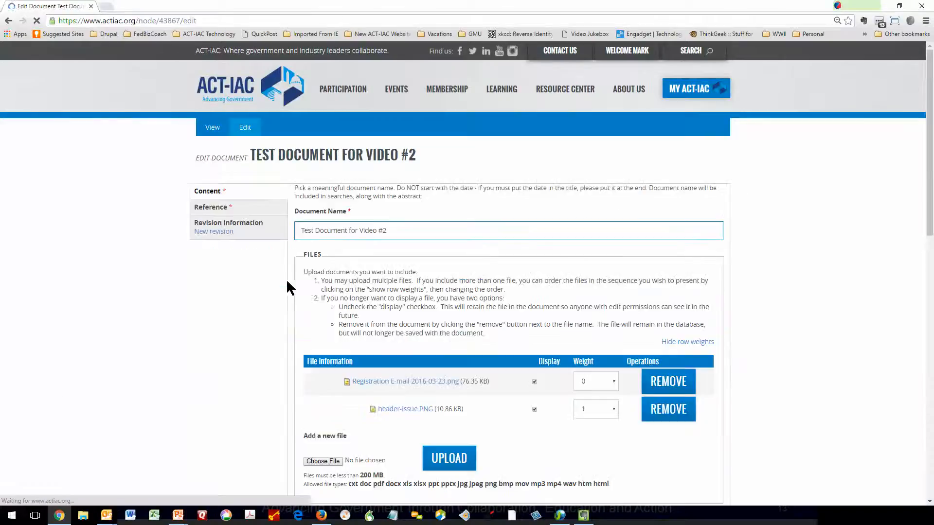
# - Upload MyIntrests Page eWeb 2016-03-24.png as an additional file for the document
pyautogui.scroll(-2, 342, 345)
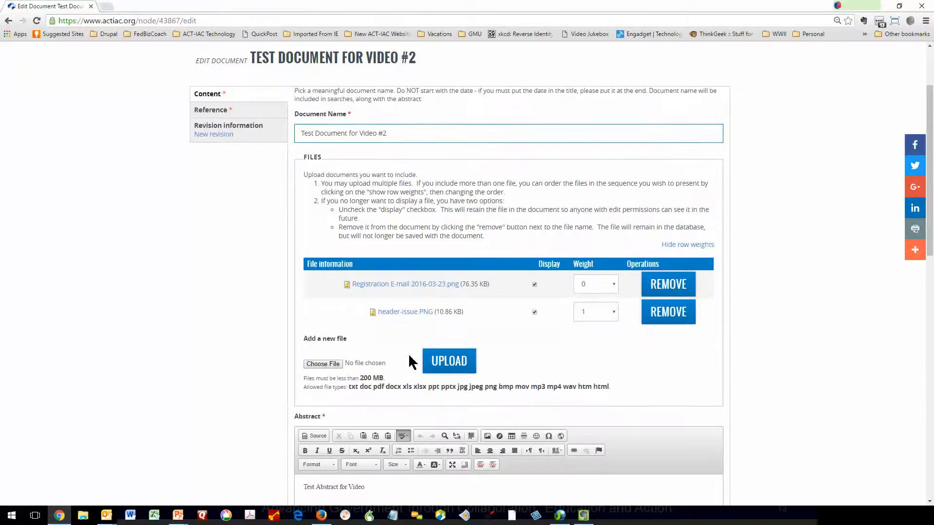
pyautogui.click(322, 365)
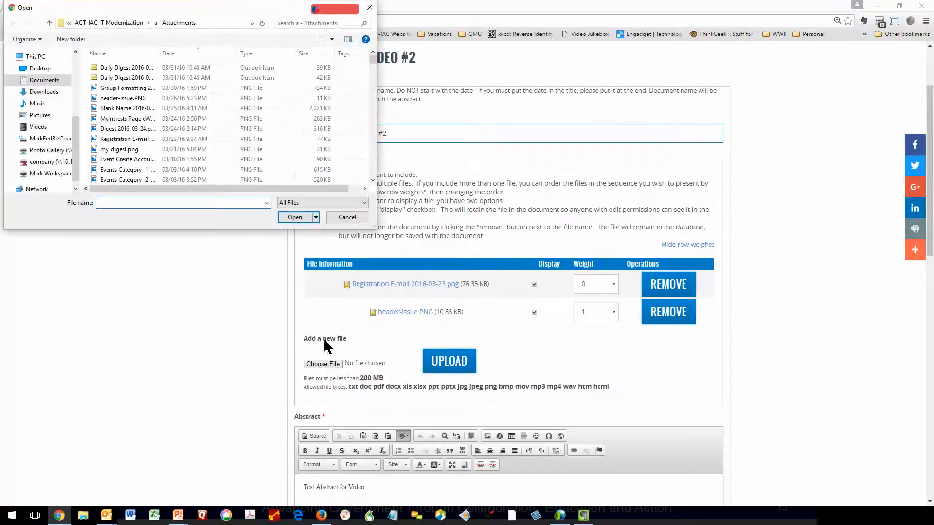
pyautogui.click(126, 122)
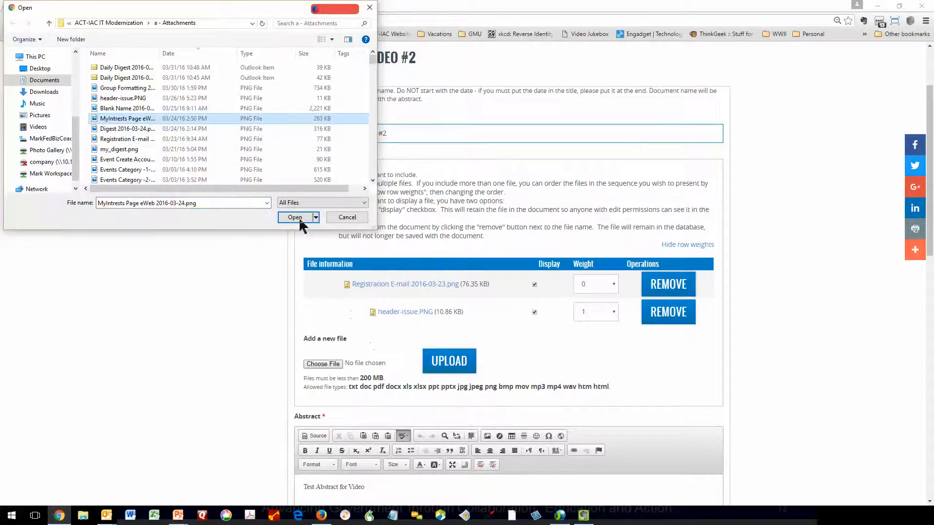
pyautogui.click(297, 217)
pyautogui.click(448, 370)
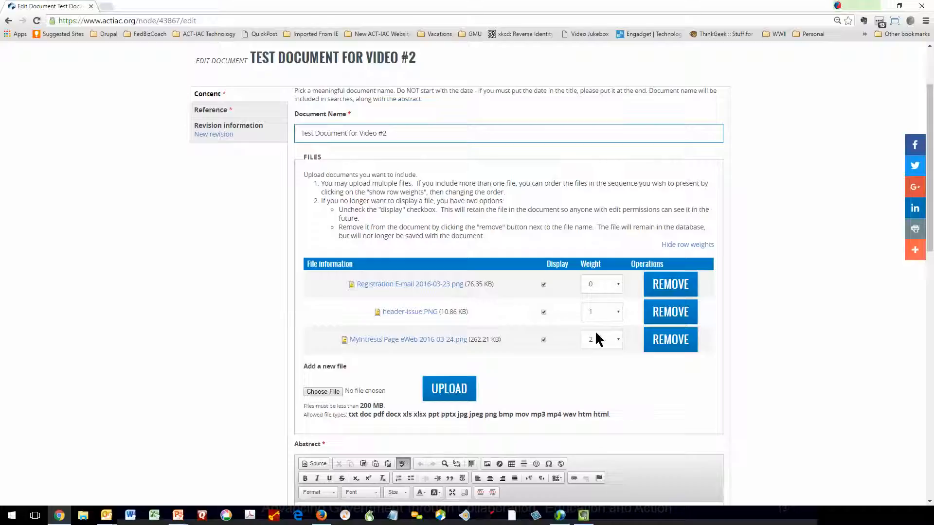
# - Set the weight of MyIntrests Page eWeb 2016-03-24.png to -3, turn off the display of header-issue.PNG, and save the document
pyautogui.click(619, 340)
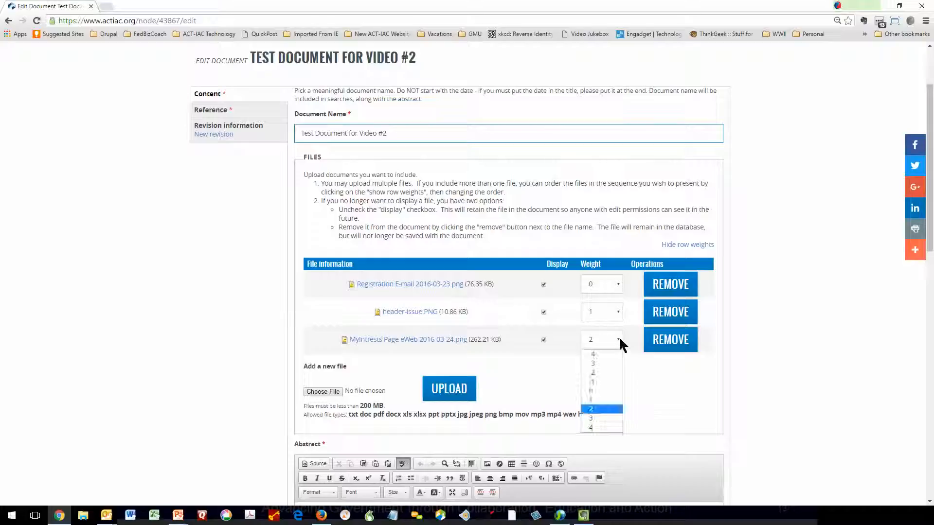
pyautogui.click(602, 364)
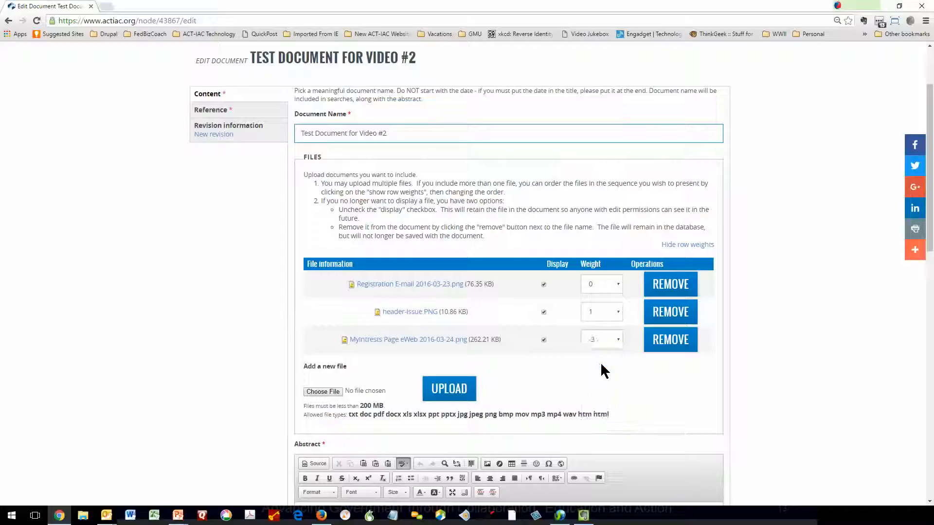
pyautogui.click(542, 312)
pyautogui.scroll(-2, 512, 358)
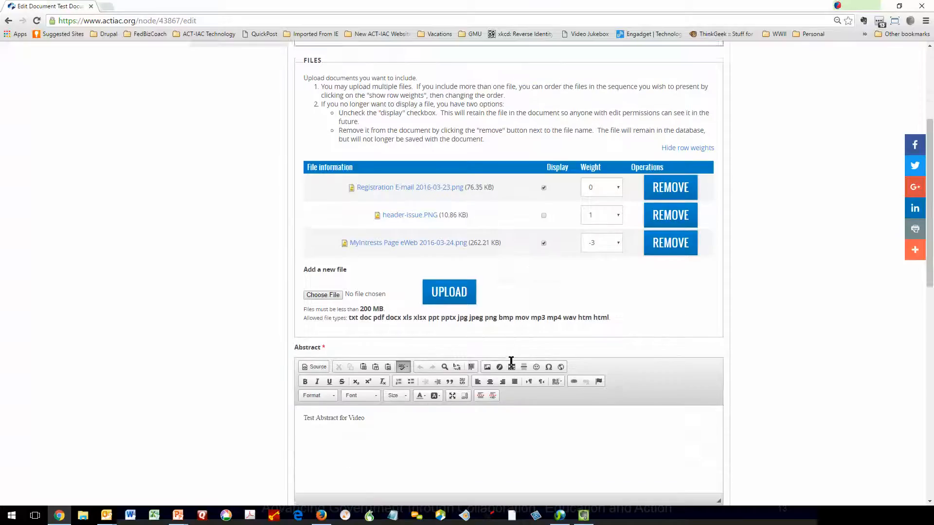
pyautogui.scroll(-4, 231, 401)
pyautogui.scroll(-8, 195, 398)
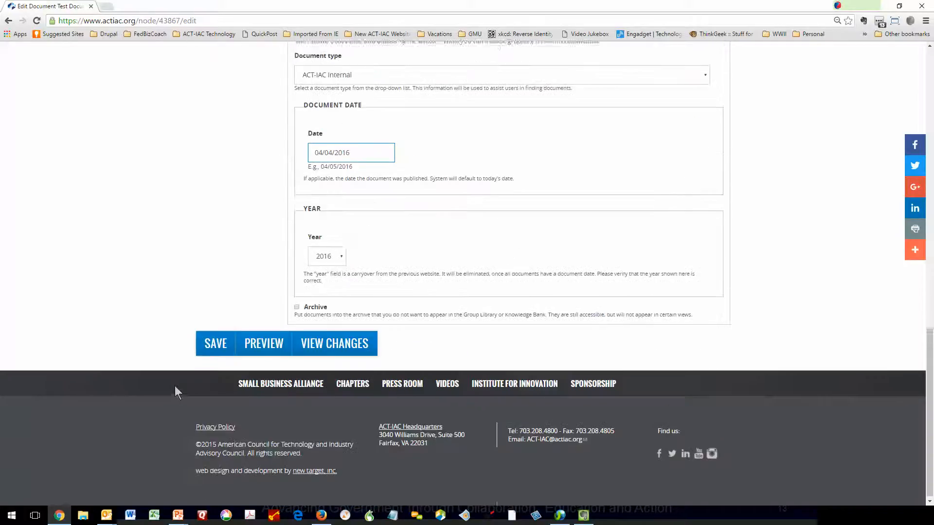
pyautogui.click(208, 346)
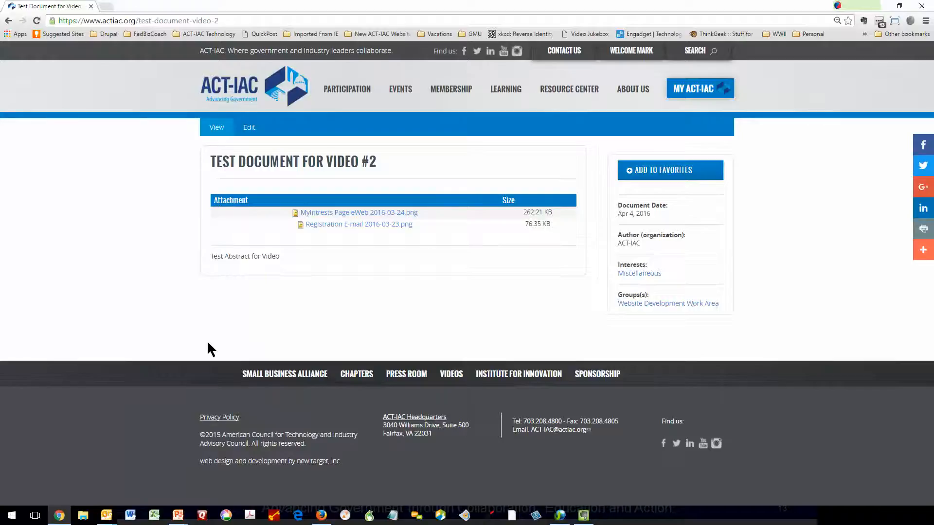
# - Edit the document again and upload a replacement copy of Registration E-mail 2016-03-23.png
pyautogui.click(248, 129)
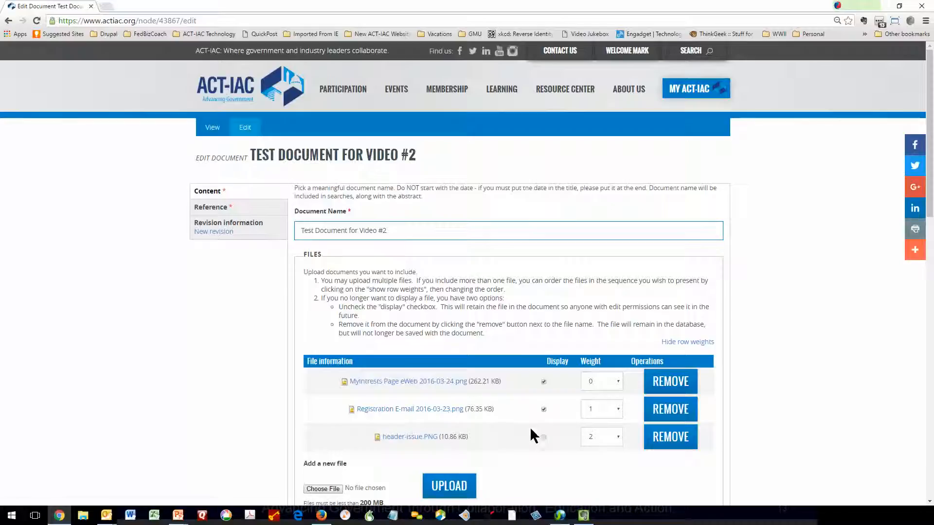
pyautogui.click(321, 489)
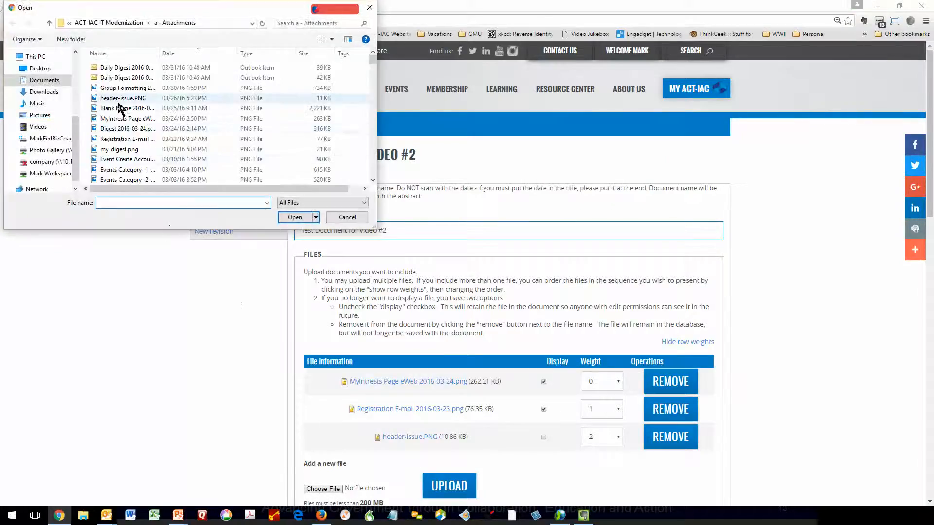
pyautogui.click(124, 139)
pyautogui.click(294, 218)
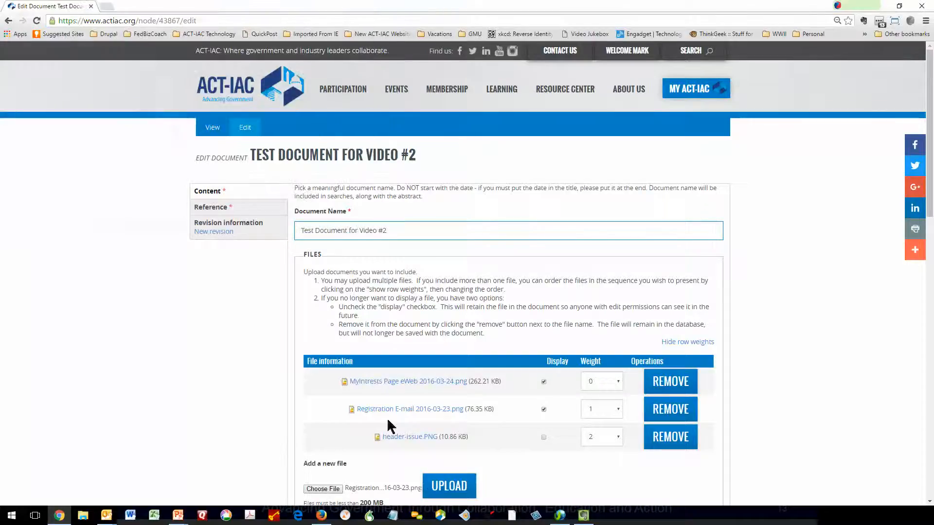
pyautogui.click(452, 488)
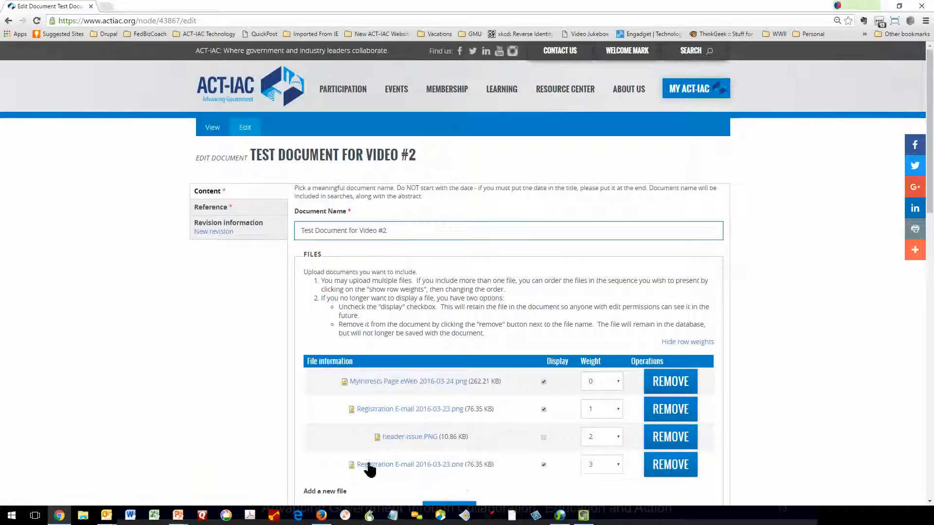
# - Remove the original copy of Registration E-mail 2016-03-23.png from the file list and save the document
pyautogui.click(674, 416)
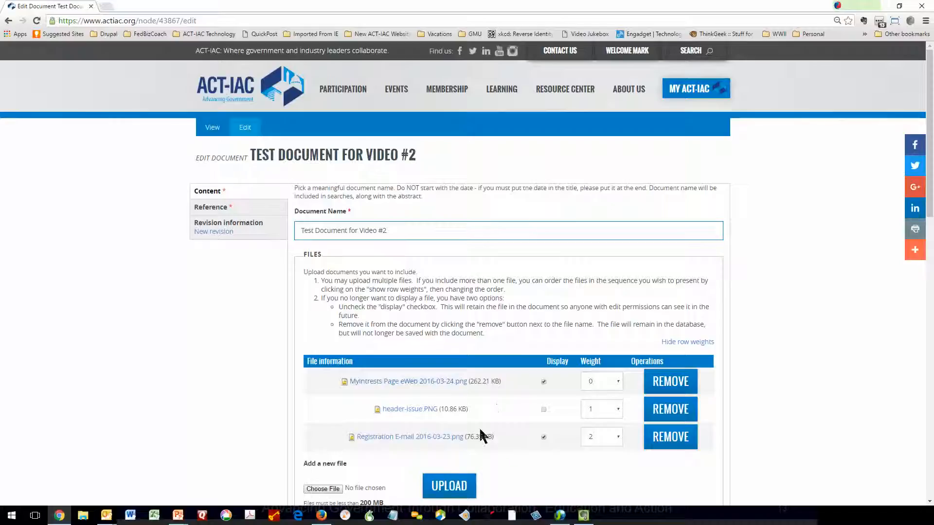
pyautogui.scroll(-10, 202, 453)
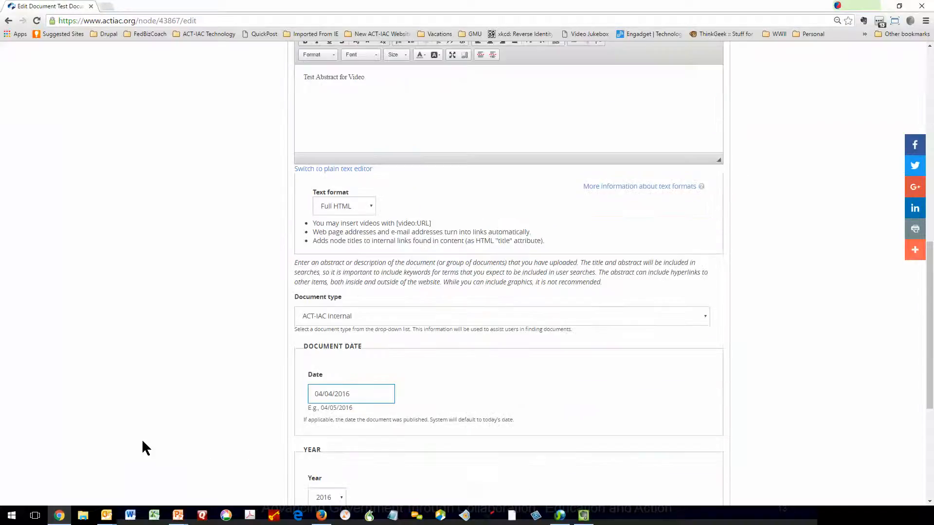
pyautogui.scroll(-5, 141, 446)
pyautogui.click(216, 340)
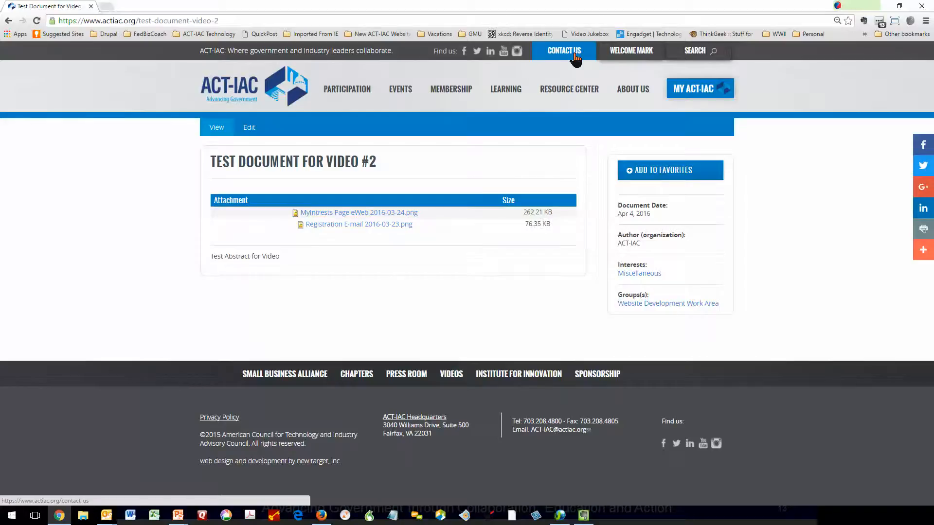
pyautogui.moveTo(513, 106)
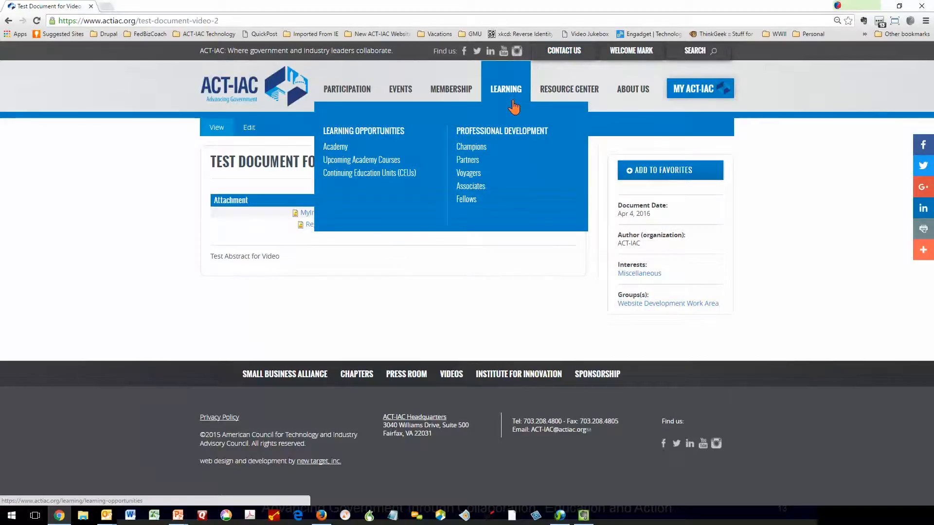